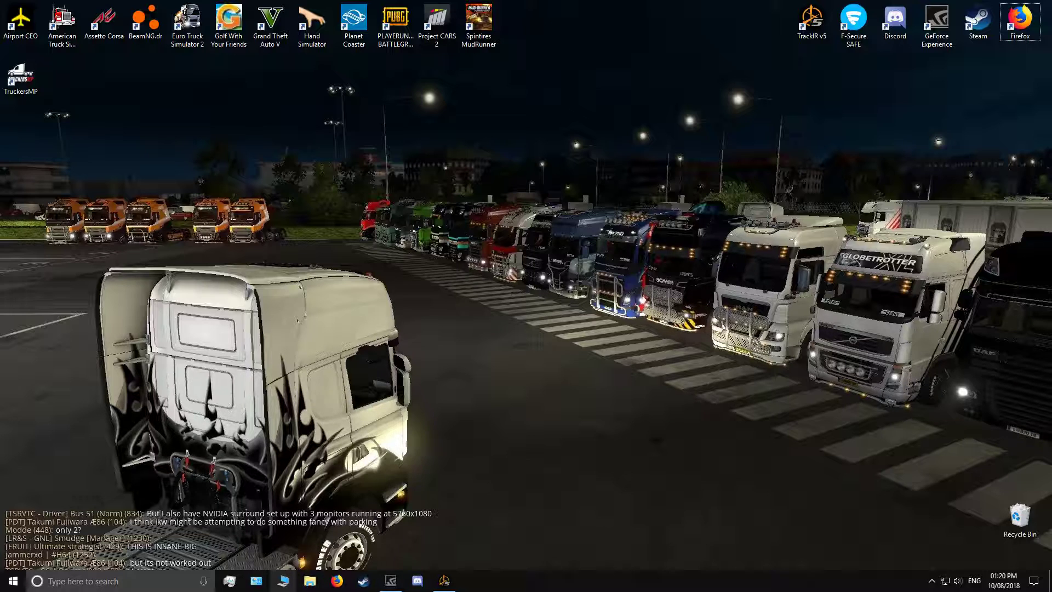
Open File Explorer and go into the Documents folder
click(280, 579)
double_click(413, 80)
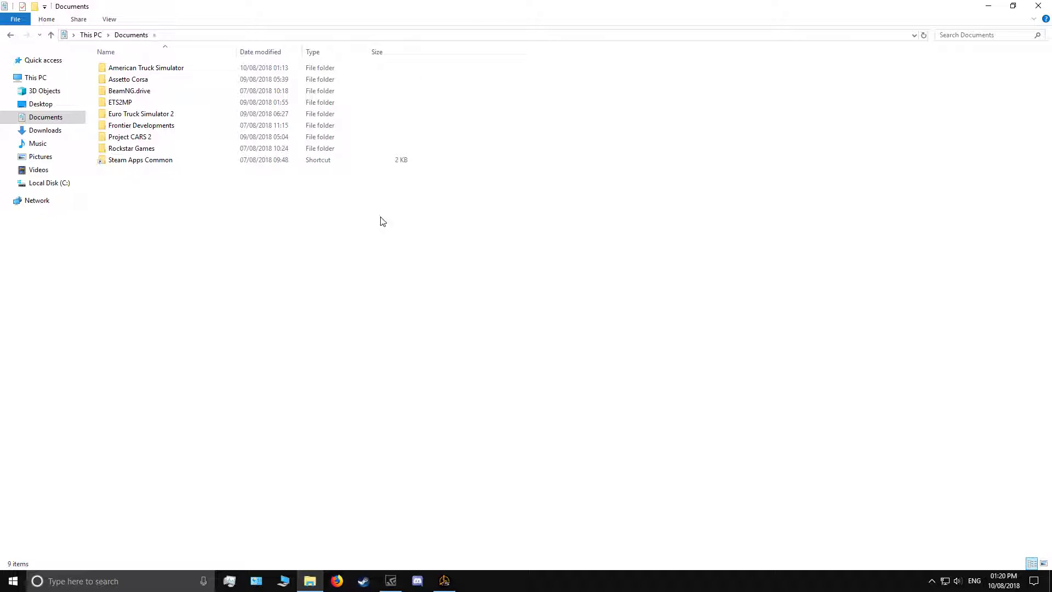
Open the config file from the American Truck Simulator folder in Notepad
double_click(153, 69)
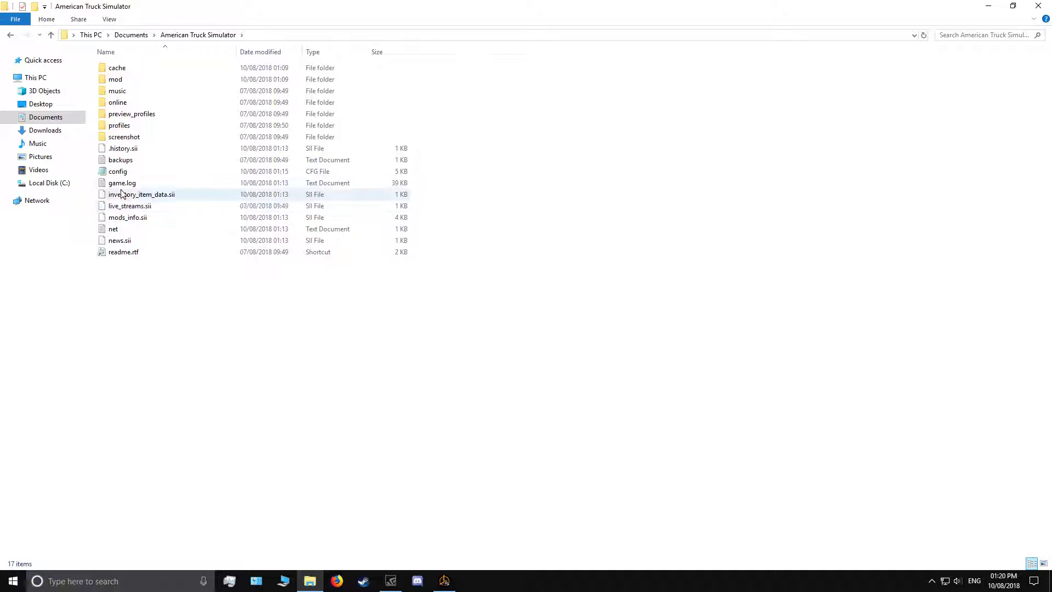
right_click(126, 172)
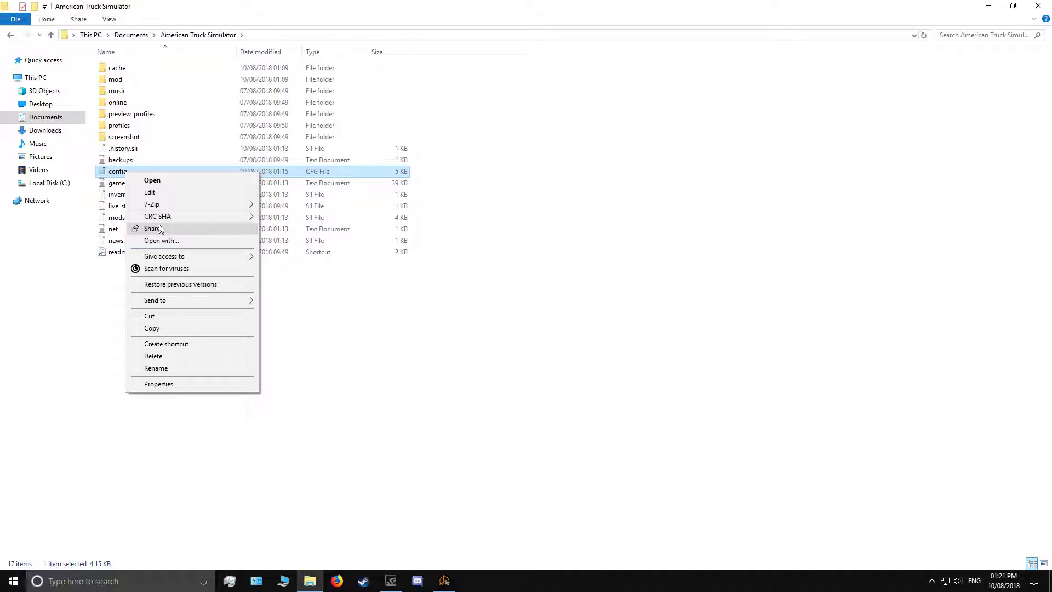
click(162, 241)
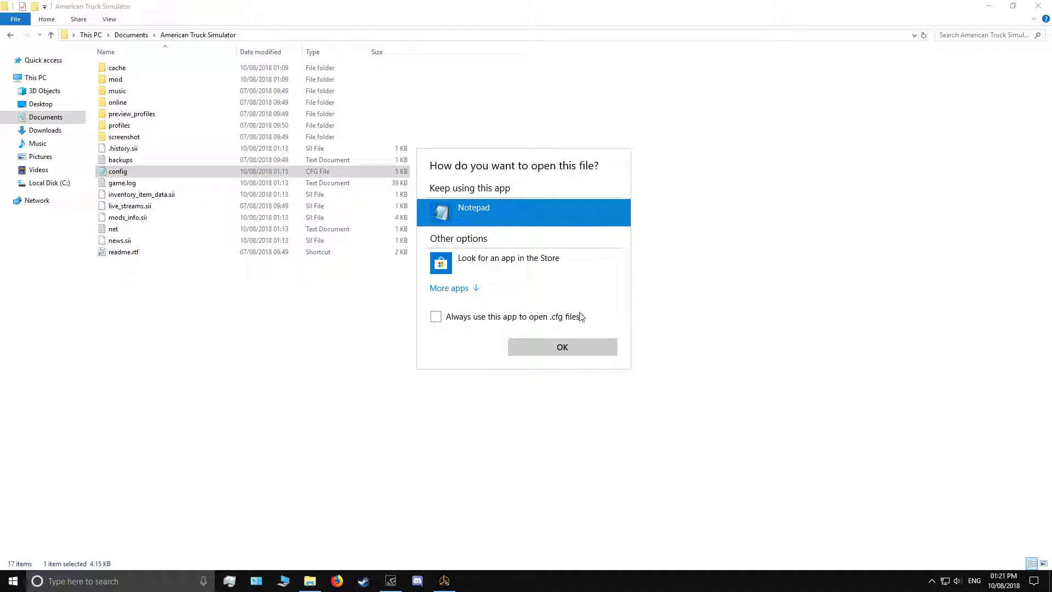
click(566, 348)
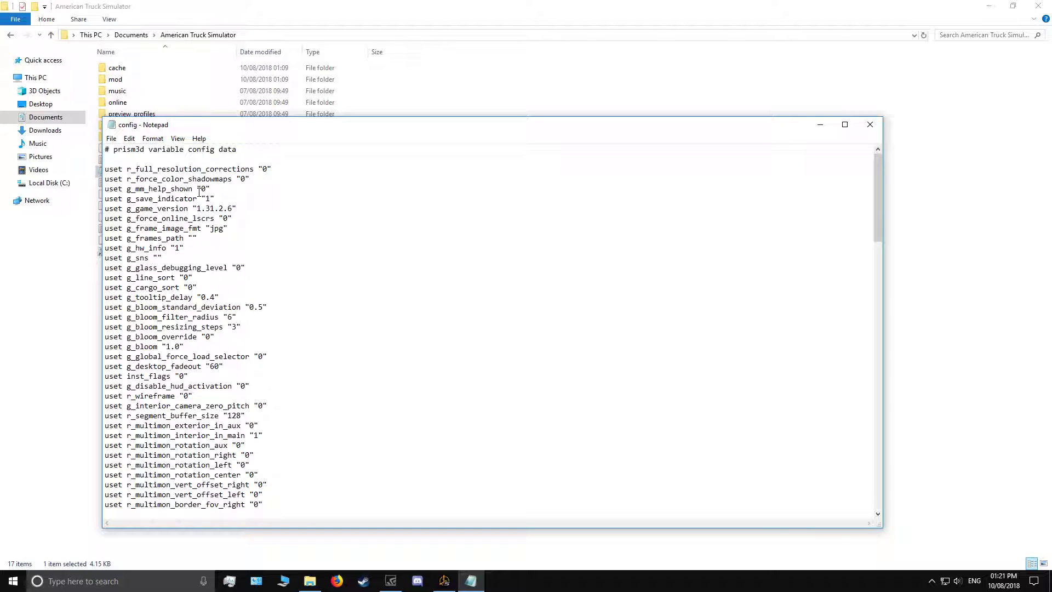
Find the g_developer and g_console settings in config and change their values to 1
key(ctrl+f)
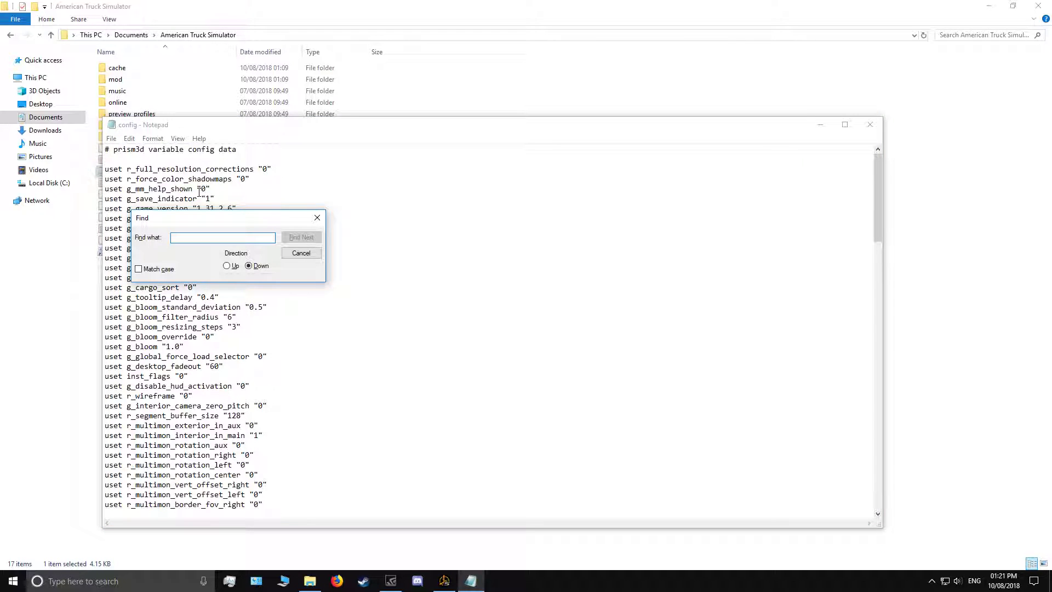
text(g)
key(Return)
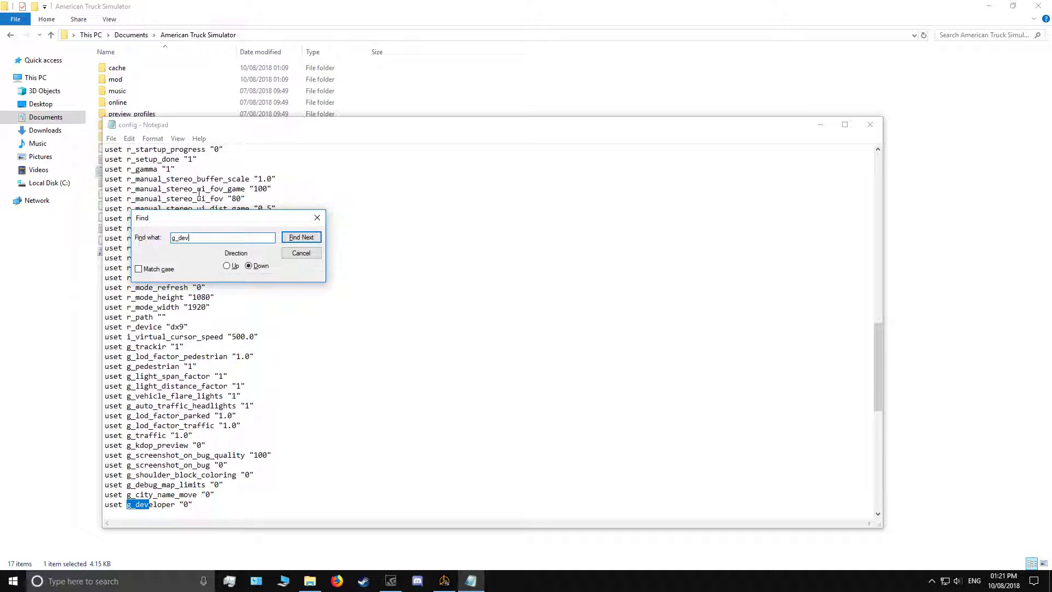
click(185, 505)
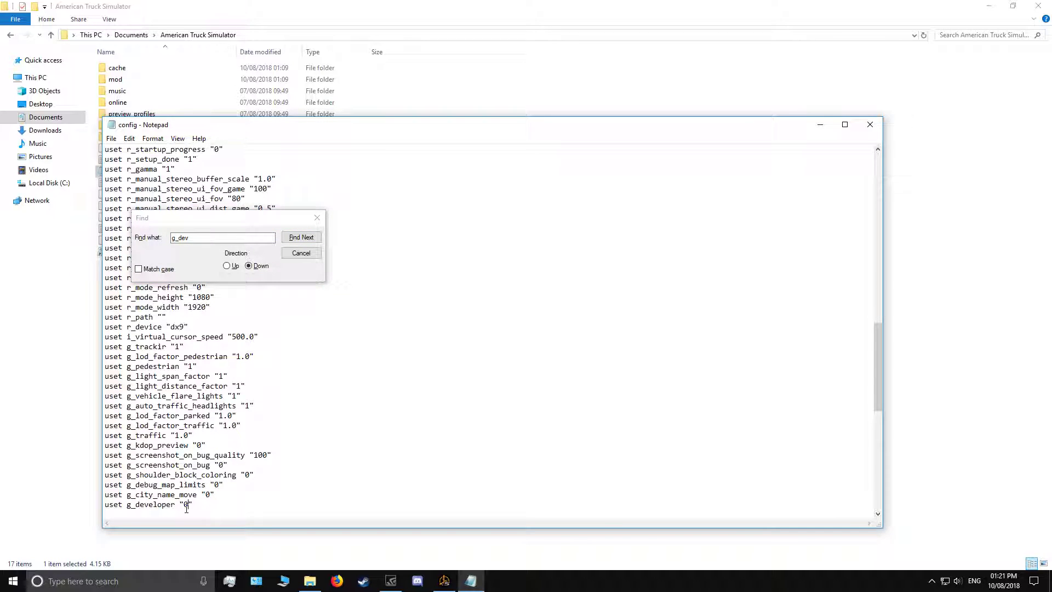
click(209, 238)
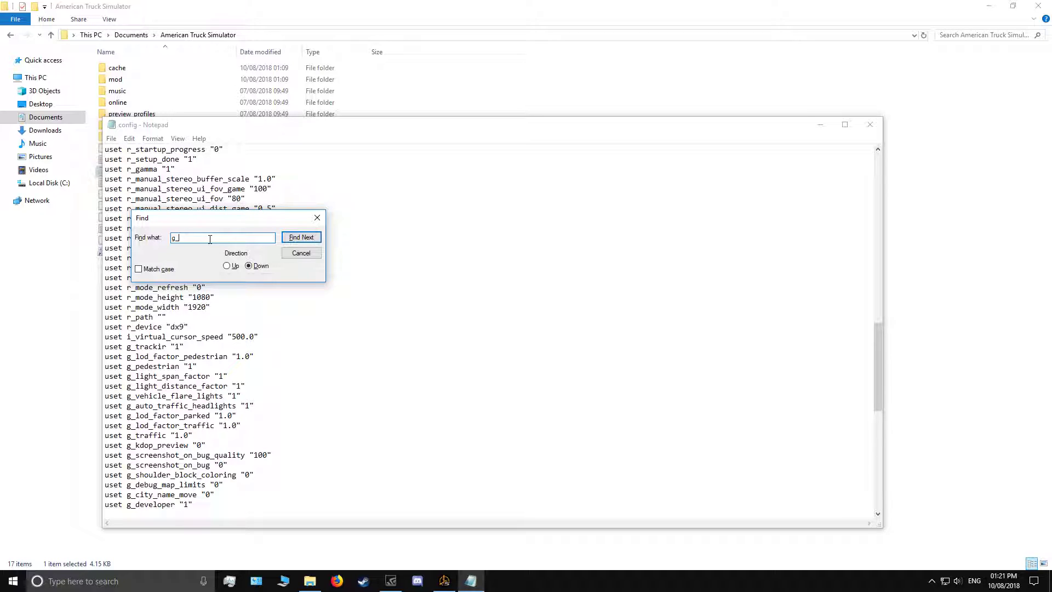
click(300, 237)
click(179, 505)
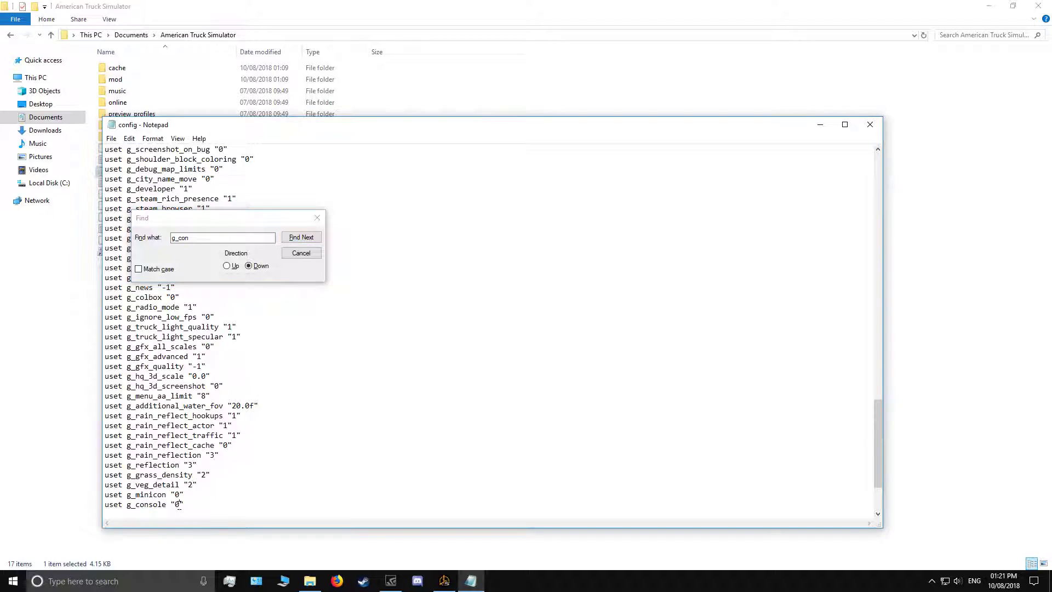
key(BackSpace)
Save the edited config file and close Notepad
click(317, 217)
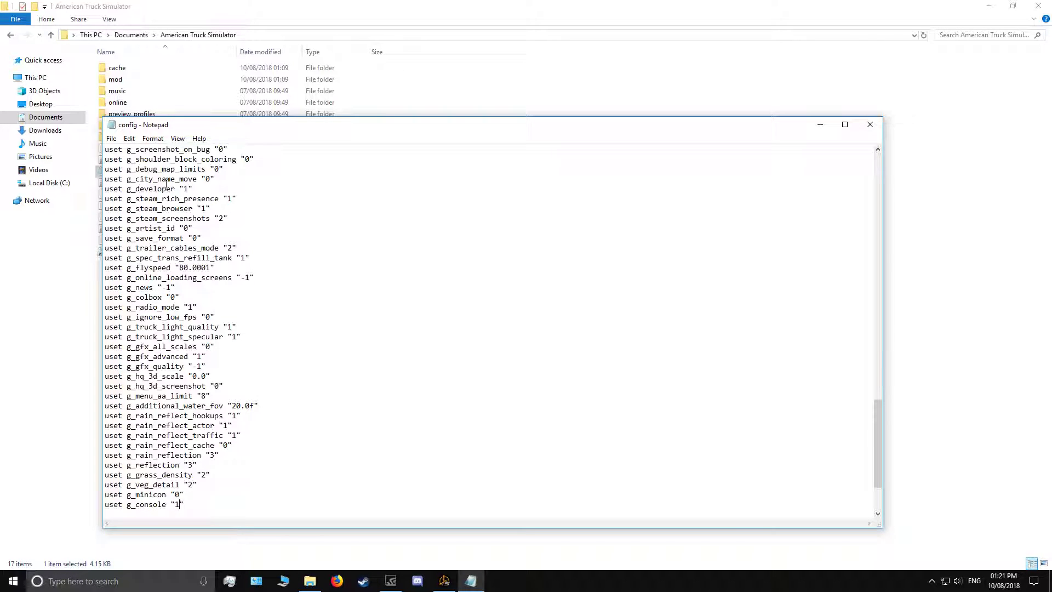
click(111, 139)
click(143, 175)
click(869, 124)
click(317, 450)
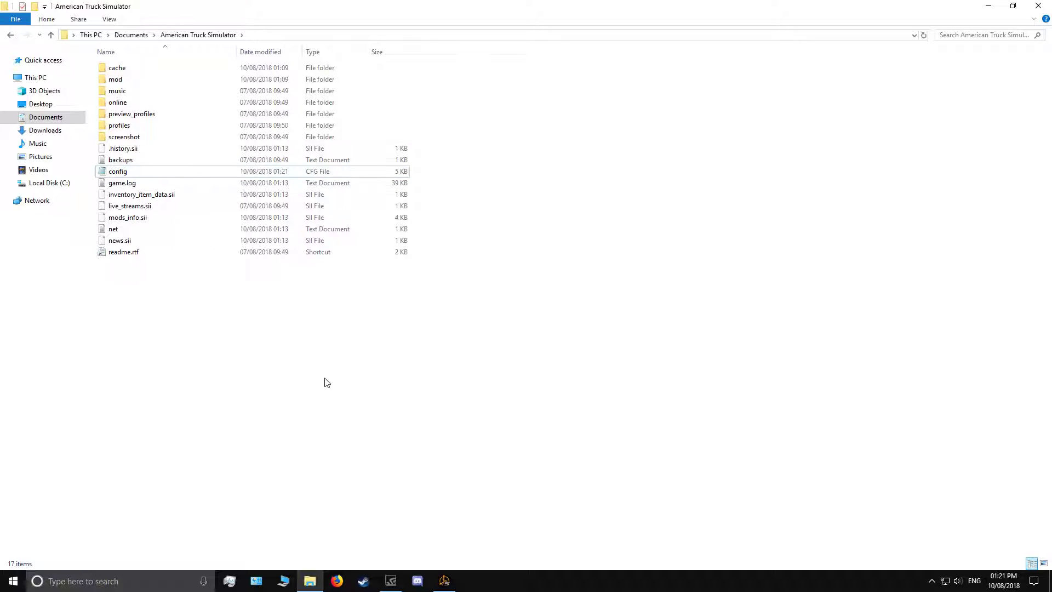
Launch American Truck Simulator from the desktop and continue the saved game
key(super+d)
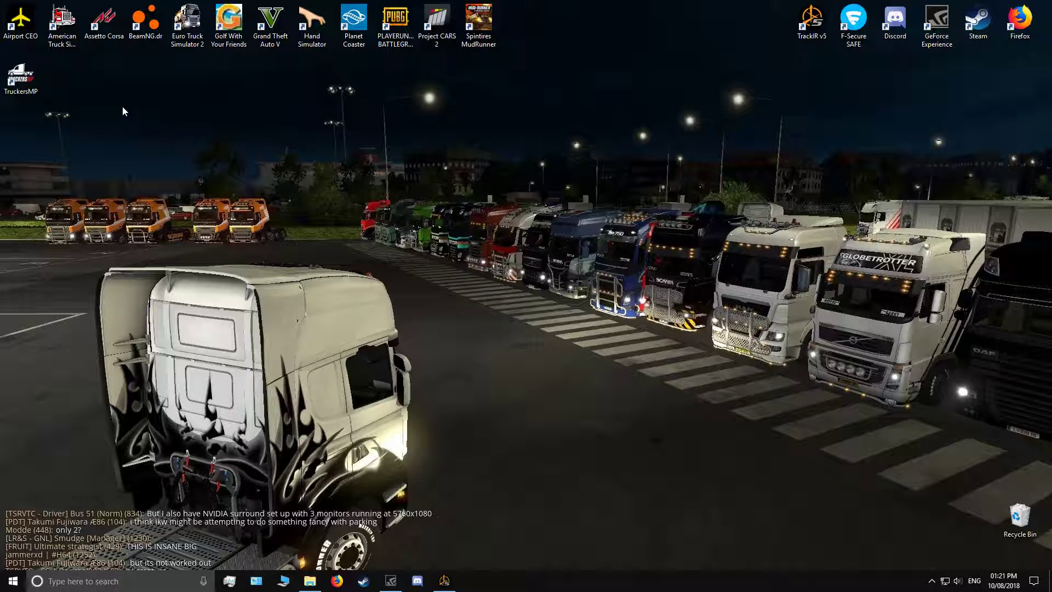
double_click(61, 22)
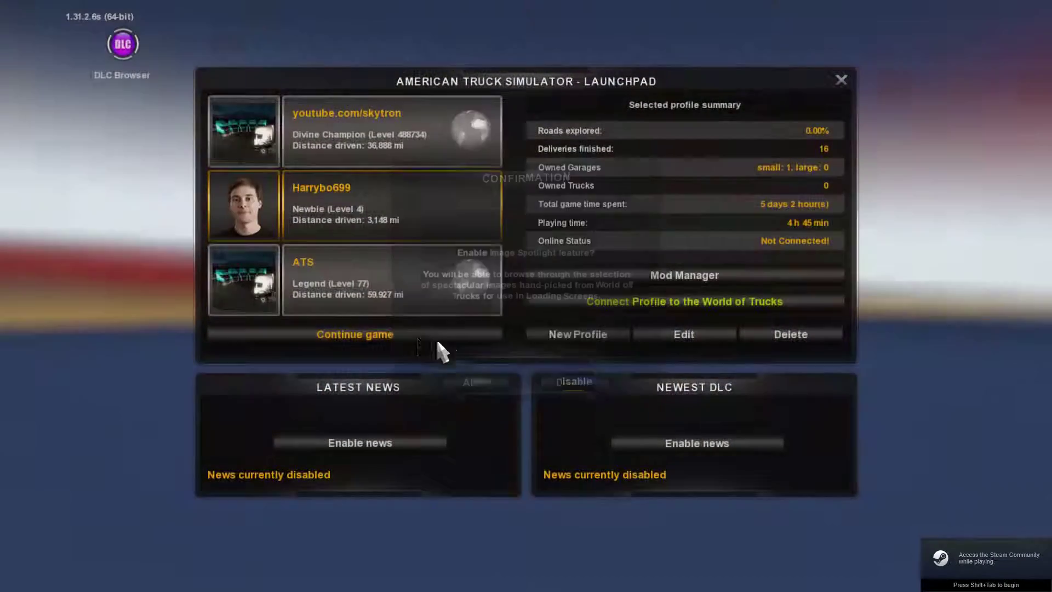
click(413, 334)
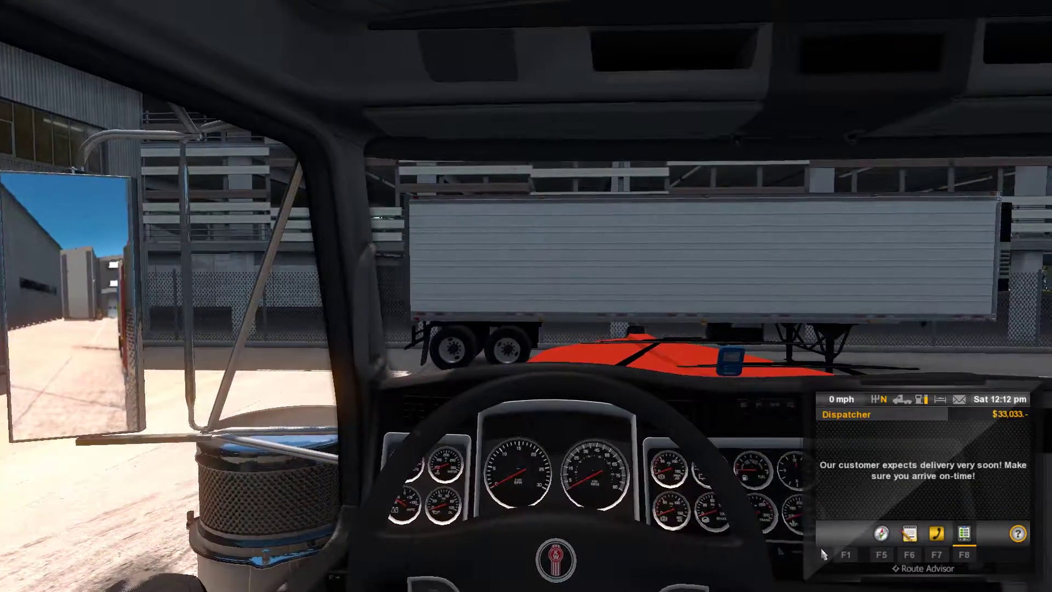
Hide the HUD, switch to a free camera outside the truck, and open the developer console
key(F3)
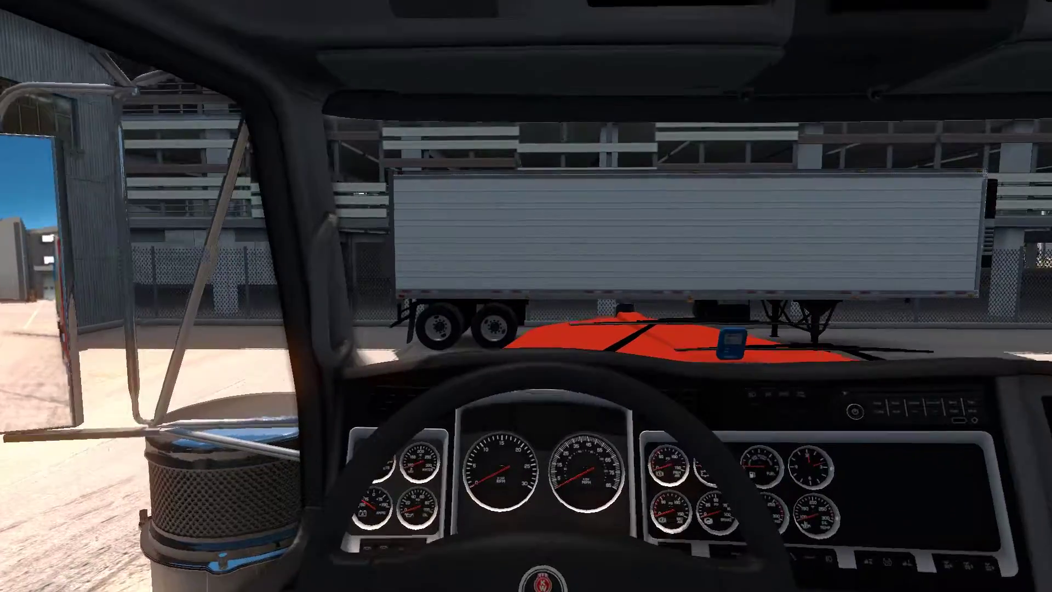
key(2)
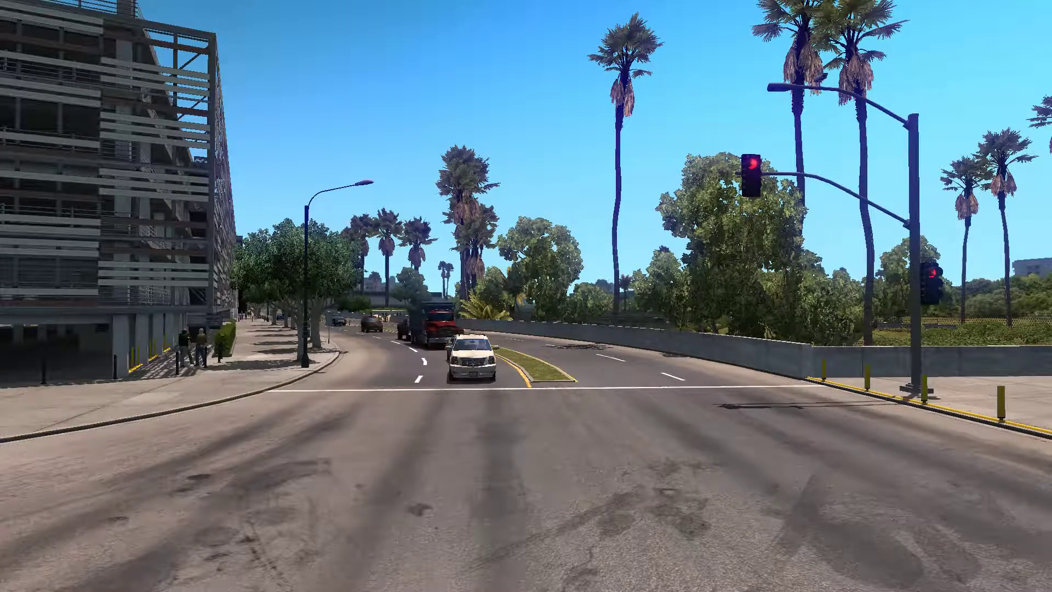
key(grave)
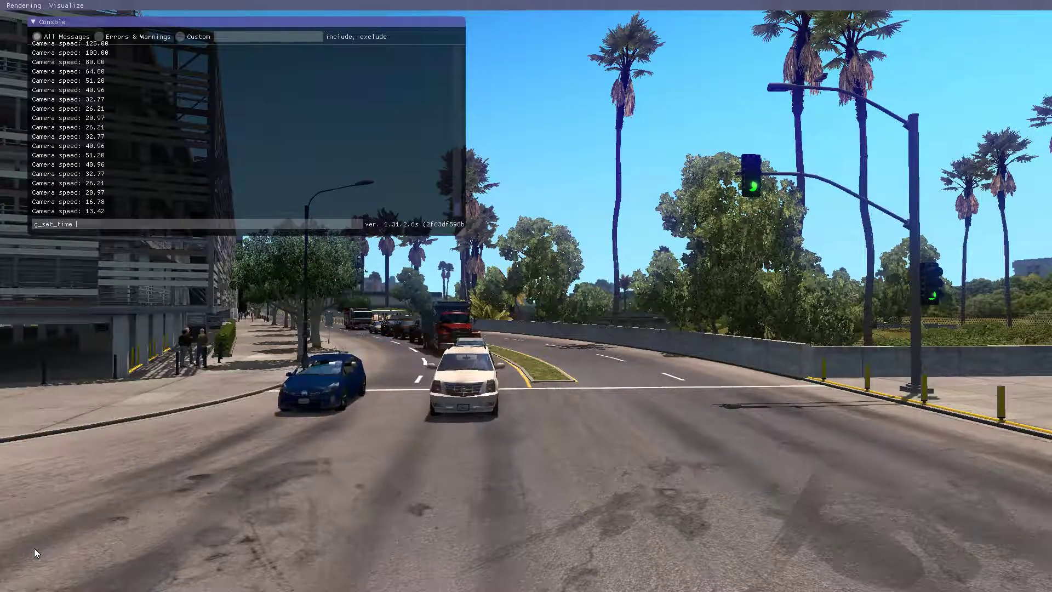
Run g_set_time 02 to make it night, then recall the command for reuse
text(02)
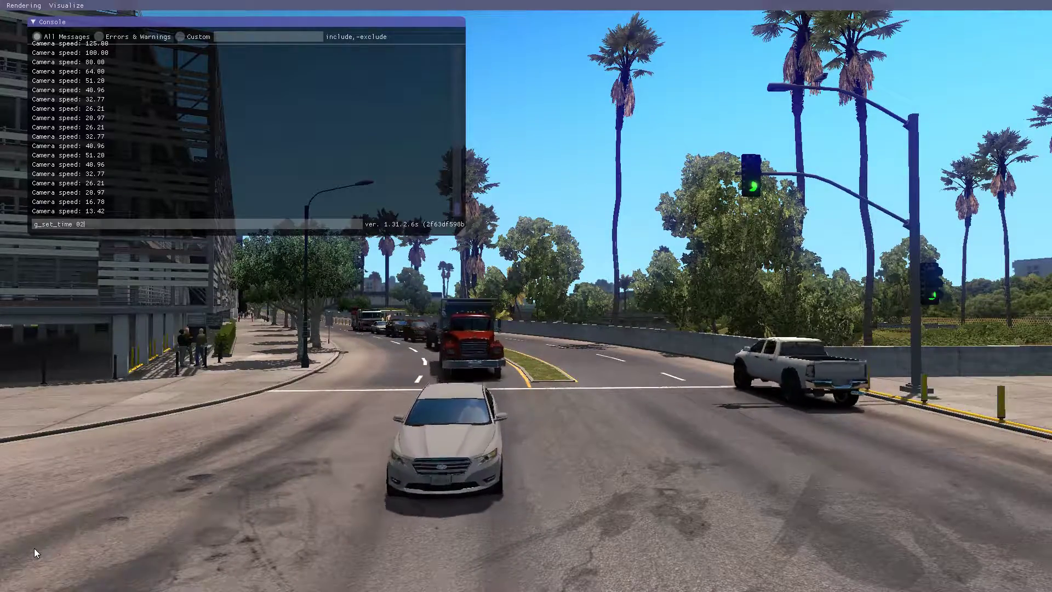
key(Return)
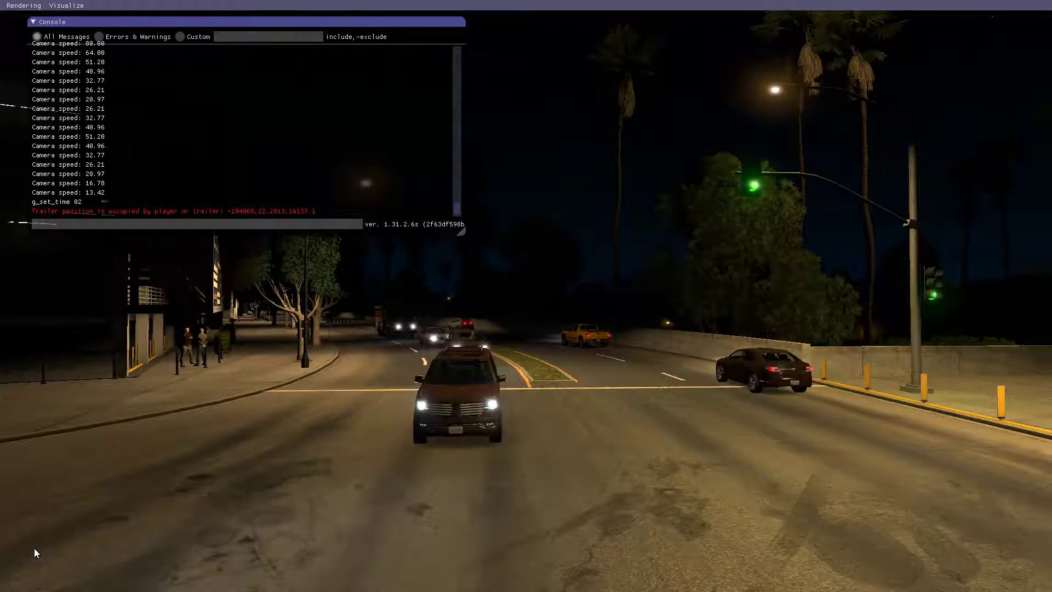
key(Up)
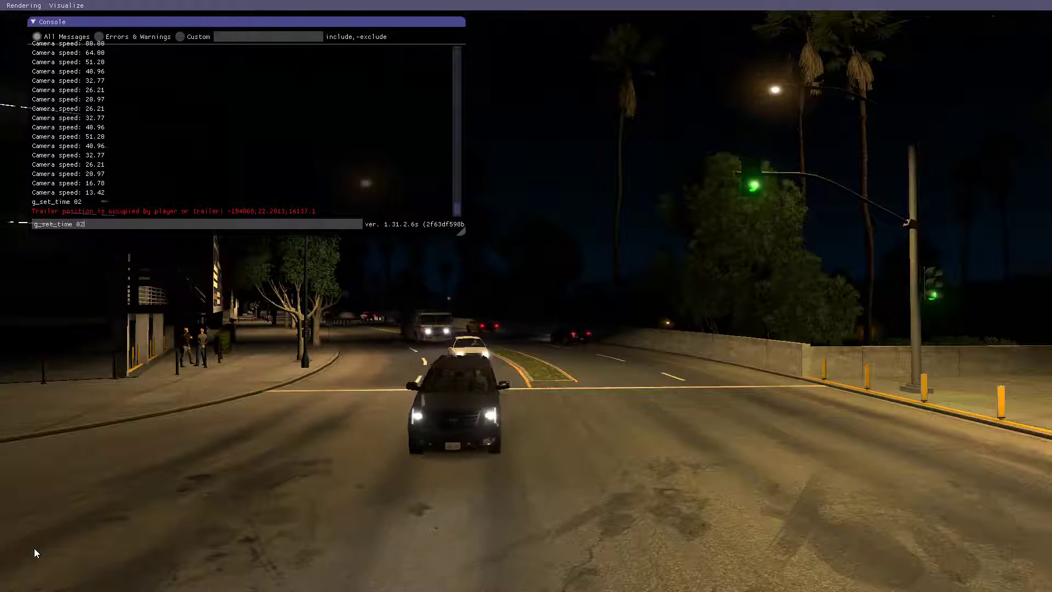
key(BackSpace)
key(BackSpace)
key(BackSpace)
key(BackSpace)
key(BackSpace)
key(BackSpace)
key(BackSpace)
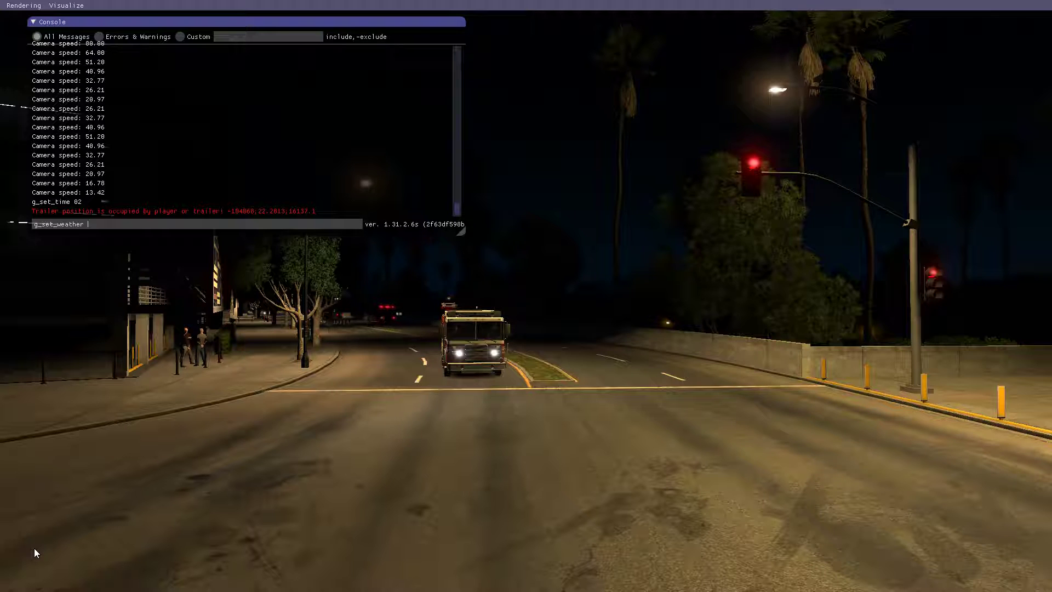
Set the weather with g_set_weather 01 and the game speed with warp 10000
text(1)
key(Return)
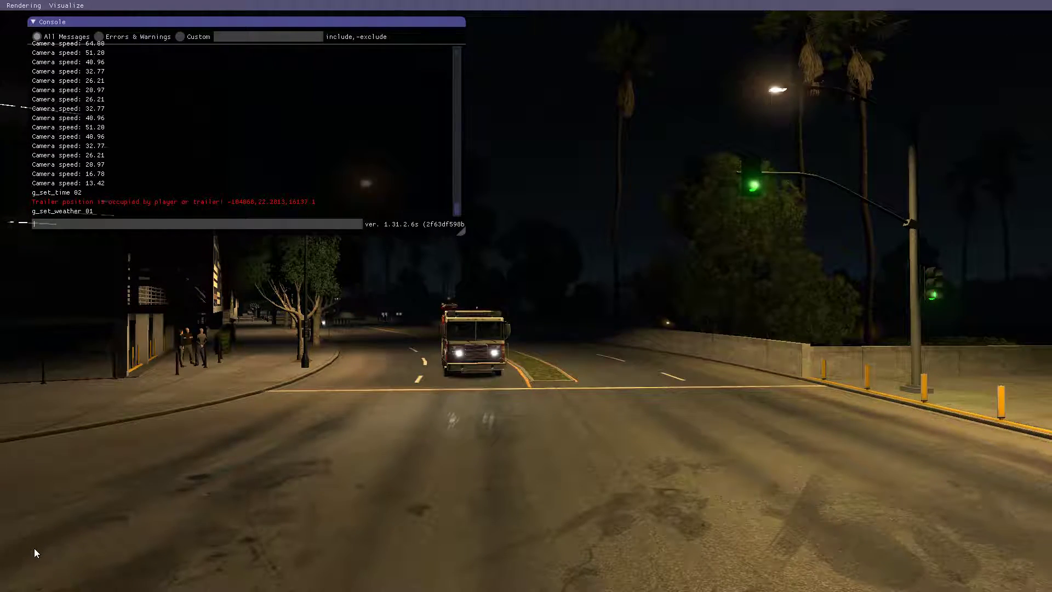
text(waqrpl)
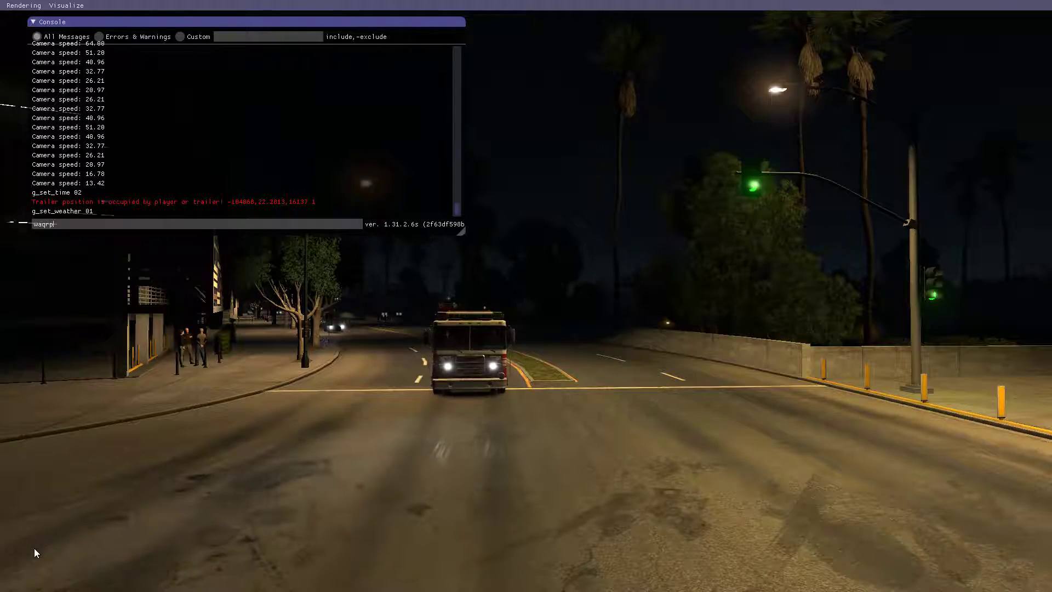
key(BackSpace)
key(BackSpace)
key(BackSpace)
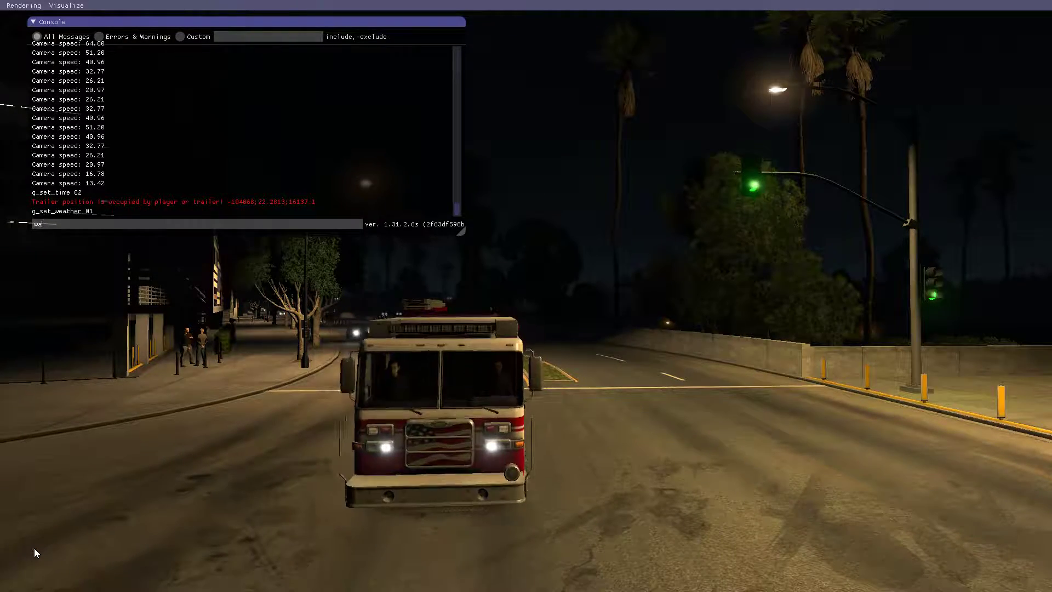
text(rp 1)
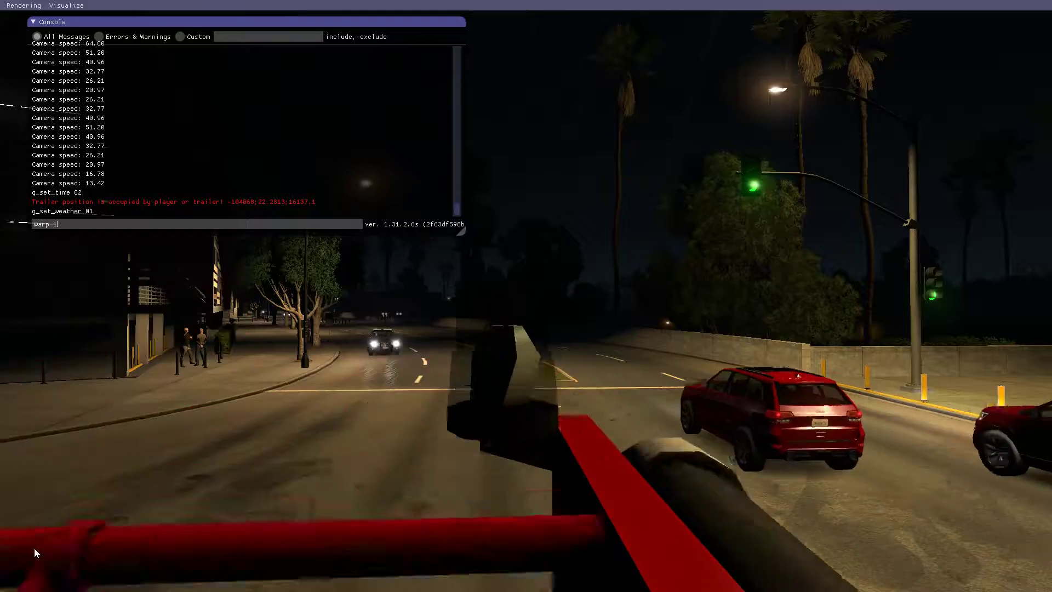
text(0000)
key(Return)
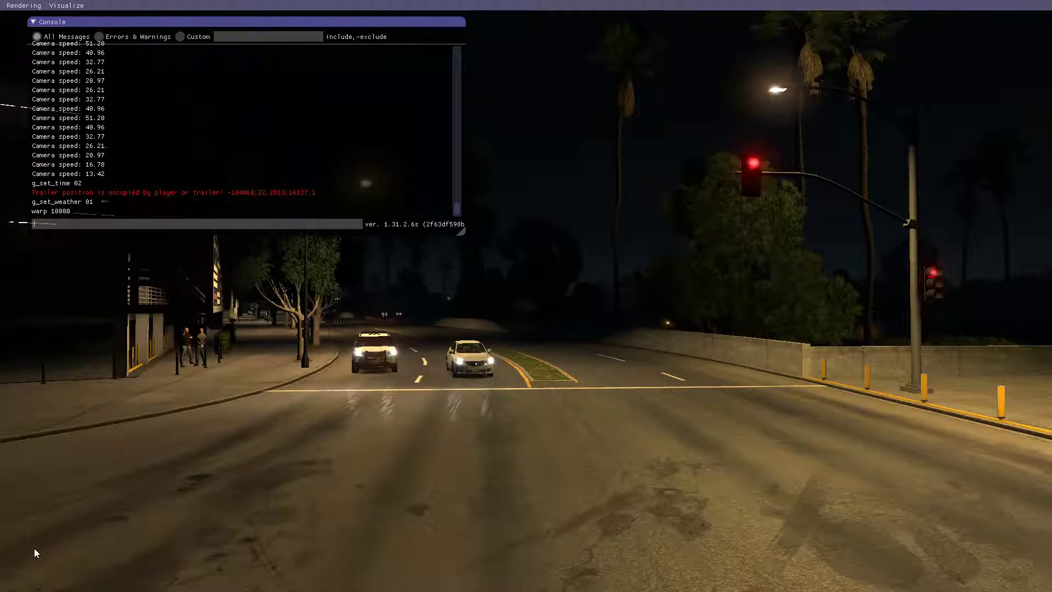